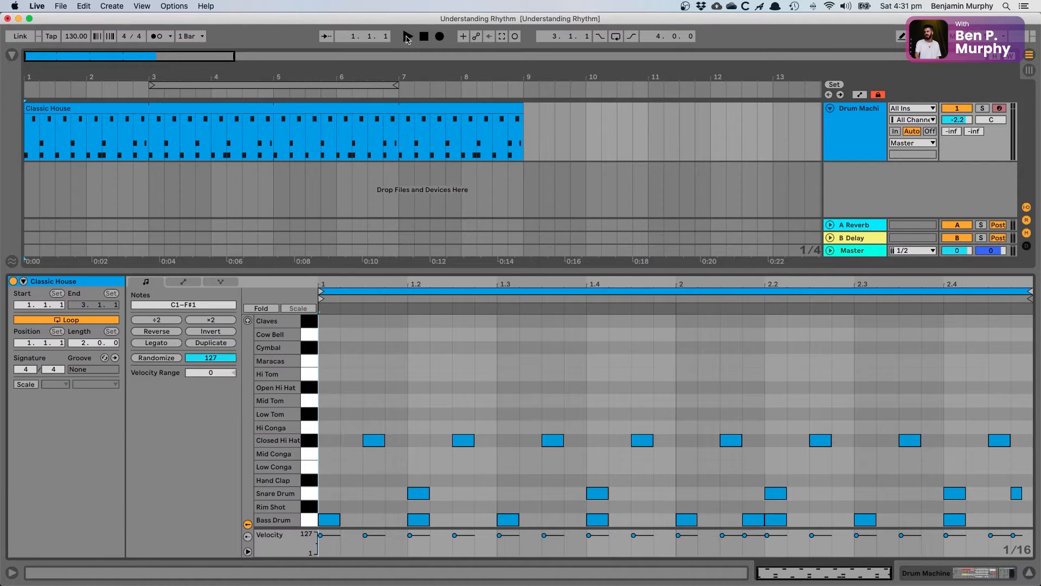
Step: Play the Classic House clip, enable the metronome, and replay the pattern from 1.1.1 with the click
click(408, 36)
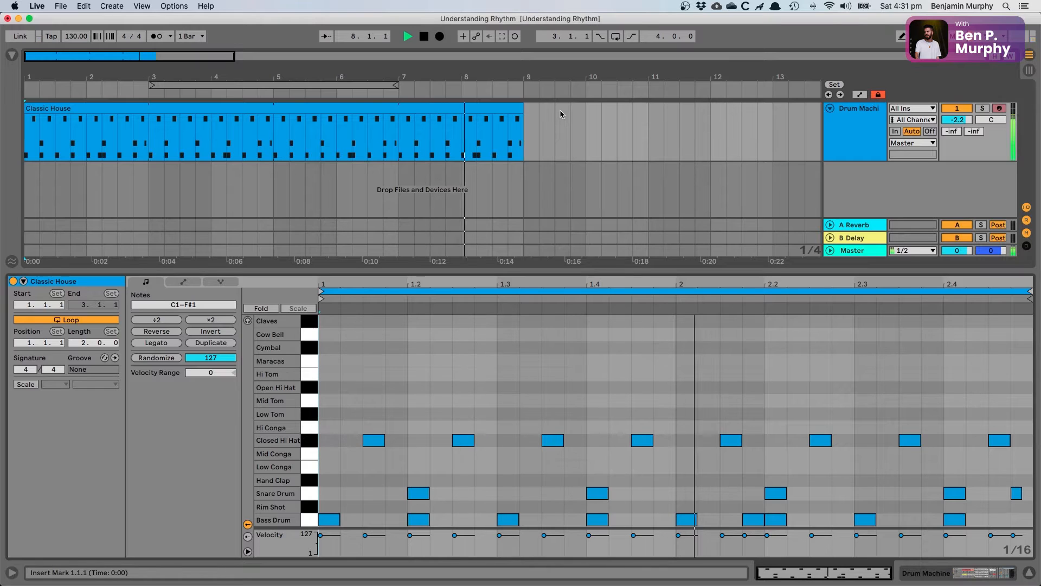
key(space)
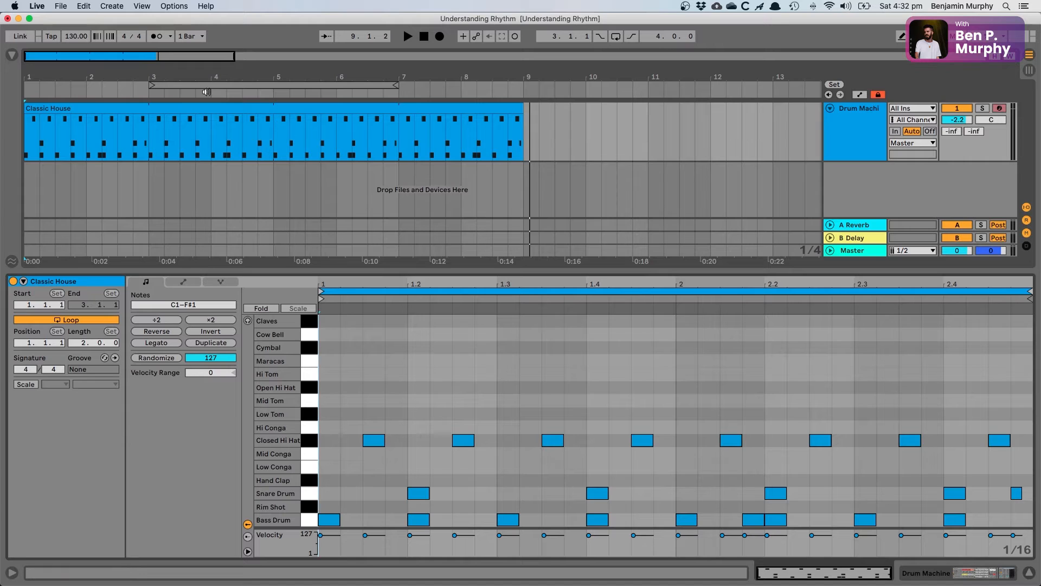
click(156, 36)
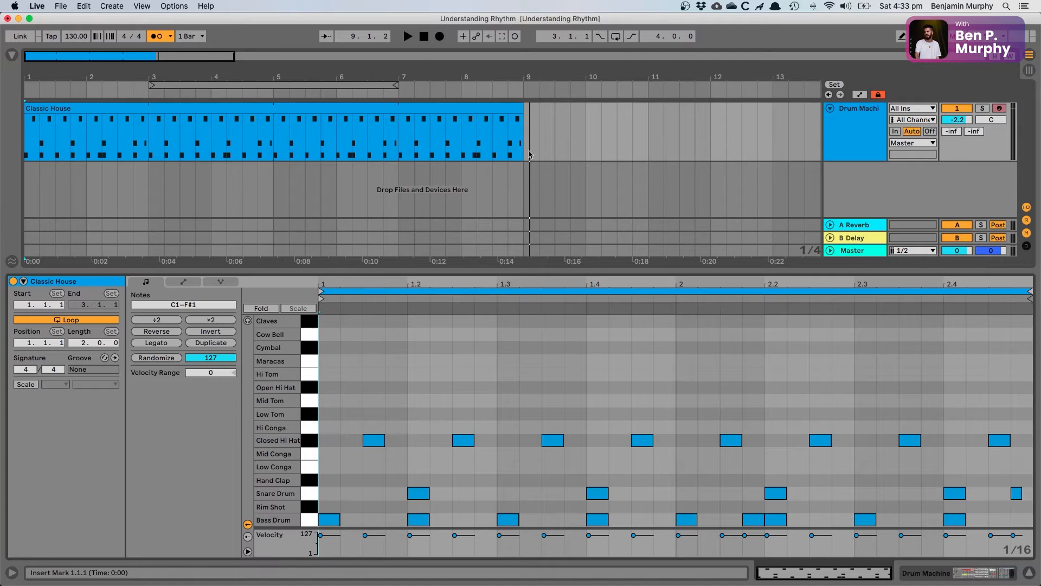
click(421, 38)
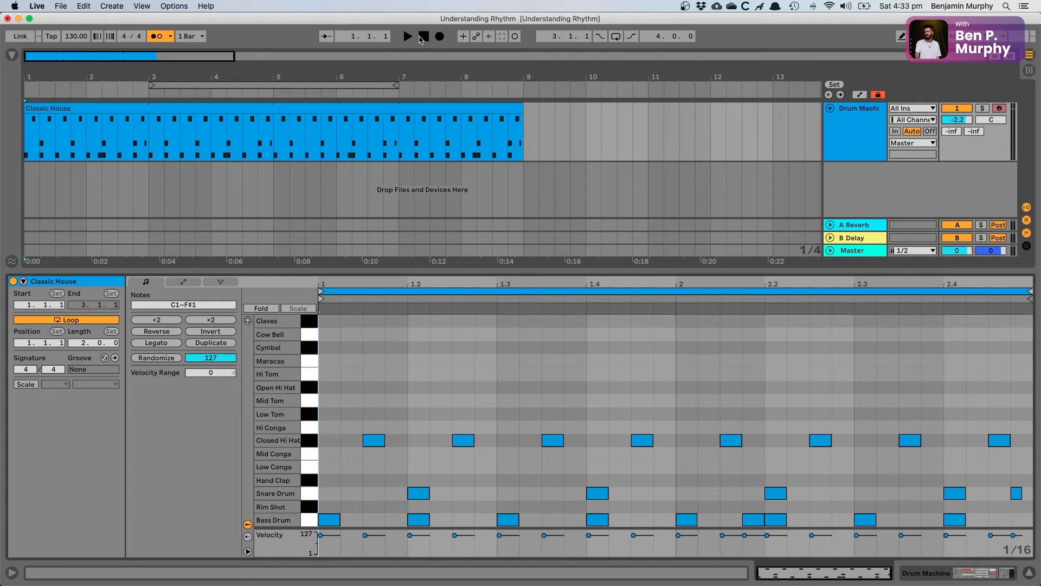
key(space)
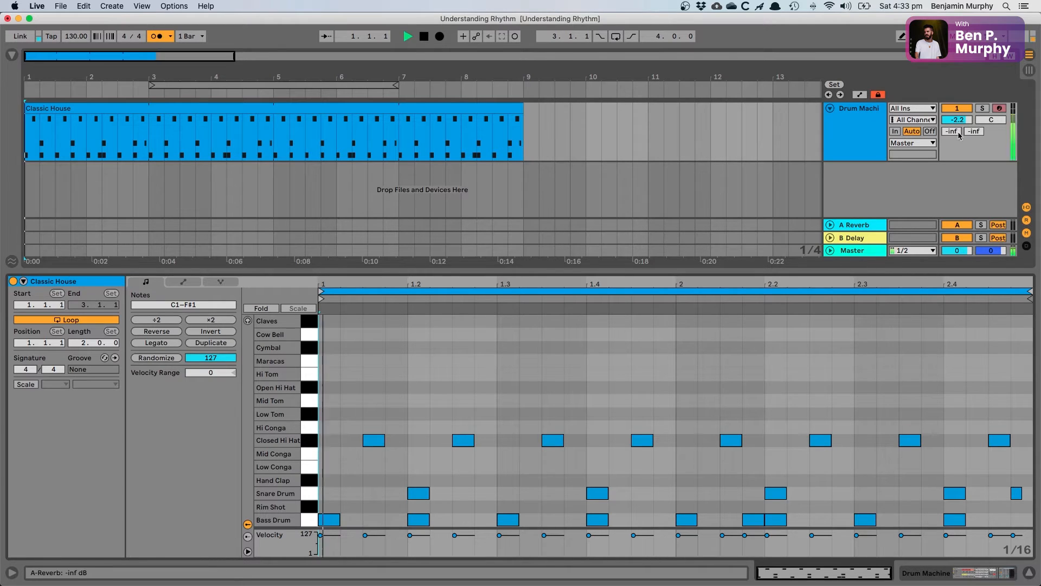
Step: Set the Drum Machine track volume to -2.9 dB during playback, then stop and switch the metronome off
drag(954, 120, 954, 186)
drag(956, 119, 957, 105)
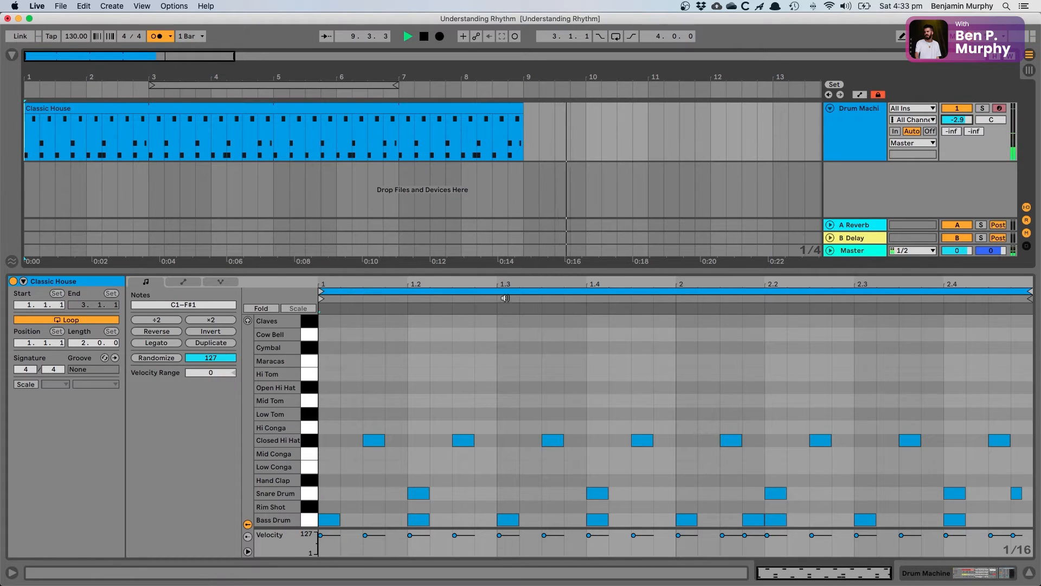
key(space)
click(158, 36)
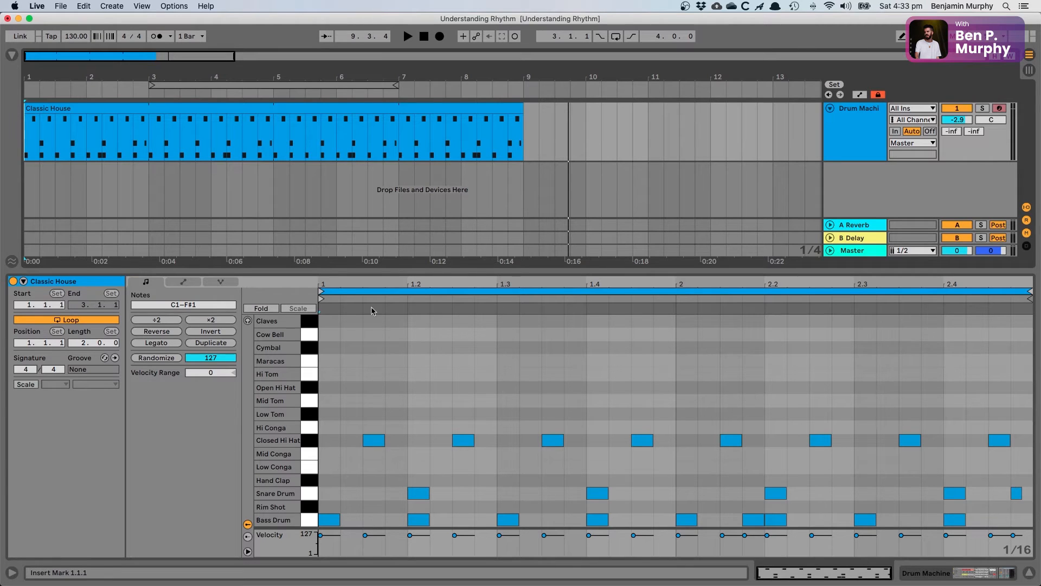
Step: Place the insert marker on each successive beat of the two-bar clip, from 1.2.1 through 2.4.1
click(408, 335)
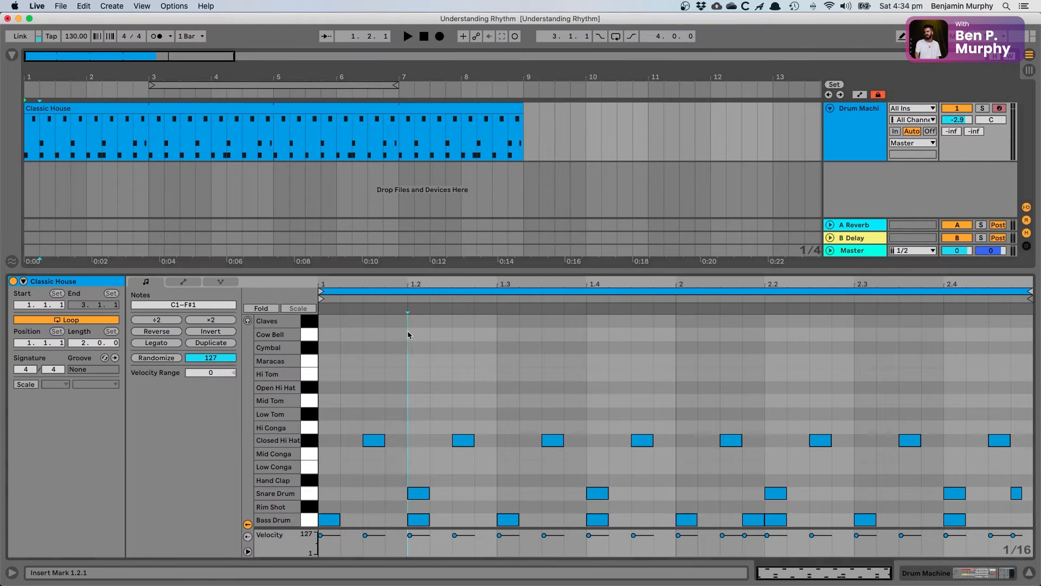
click(497, 319)
click(596, 339)
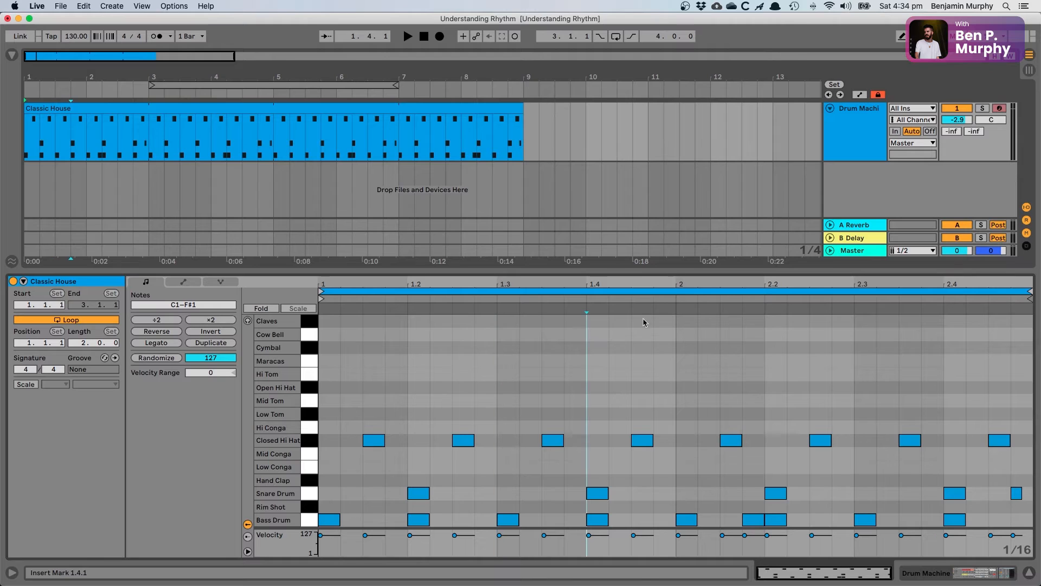
click(682, 344)
click(769, 336)
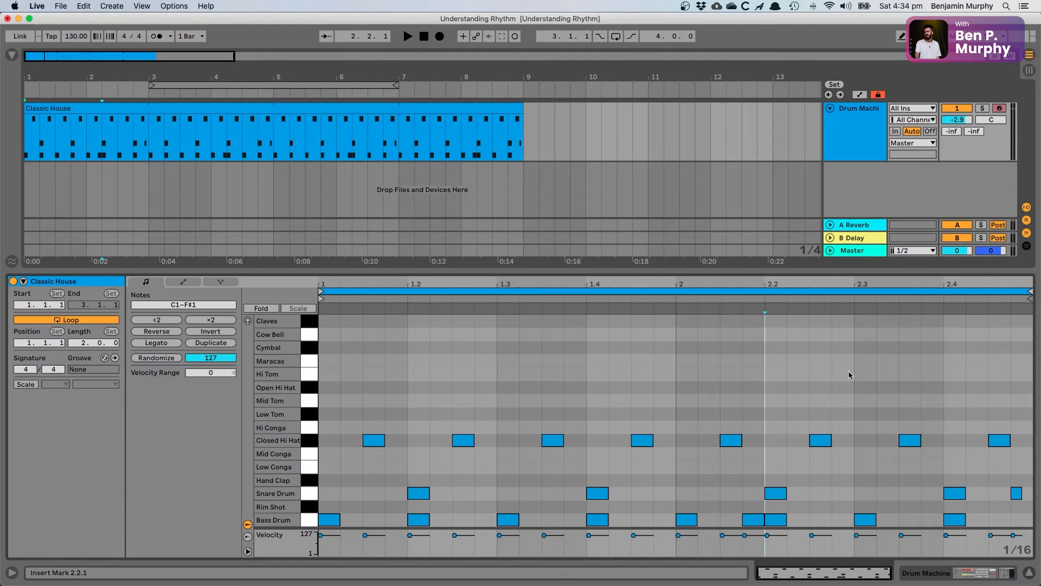
click(855, 377)
click(947, 363)
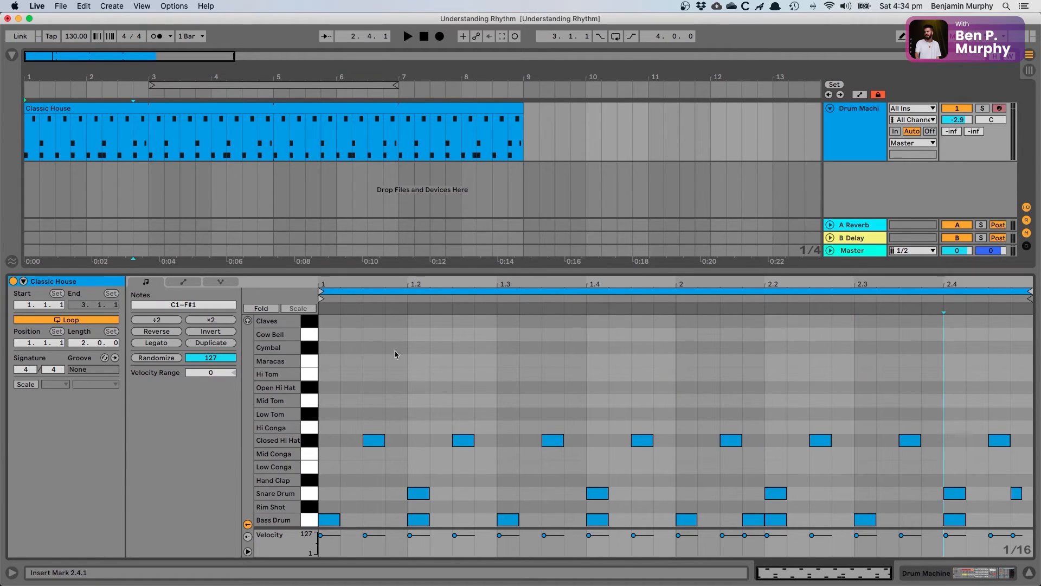
Step: Select all Bass Drum notes, single out the extra kick before 2.2, and mark beats 2.2, 2.3 and 2.4
click(308, 520)
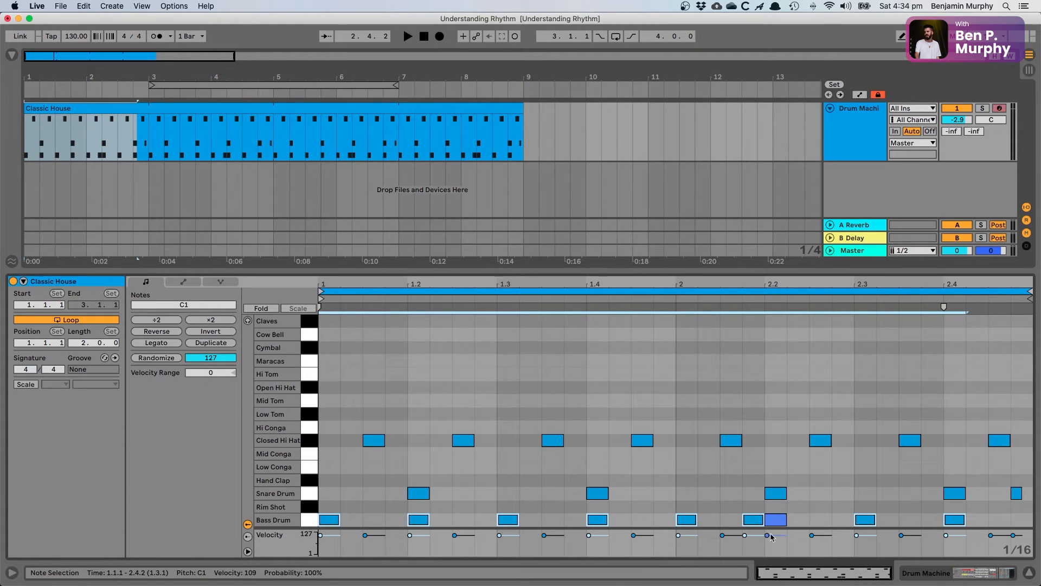
click(767, 418)
click(753, 519)
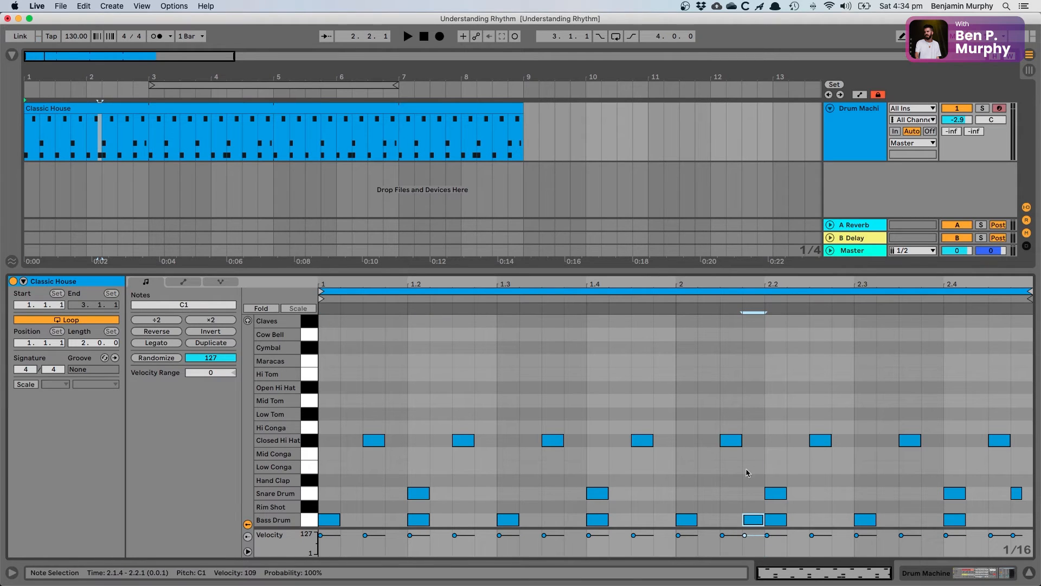
click(764, 446)
click(855, 454)
click(944, 466)
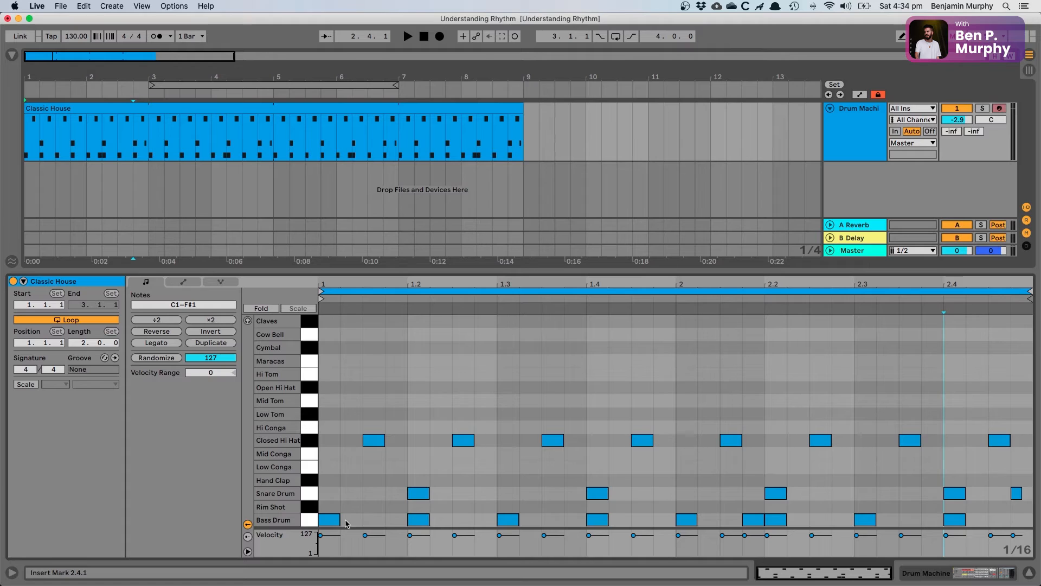
Step: Mark the first beat between 1.1.1 and 1.2.1, highlight the whole first bar, and return the marker to 1.1.1
click(409, 416)
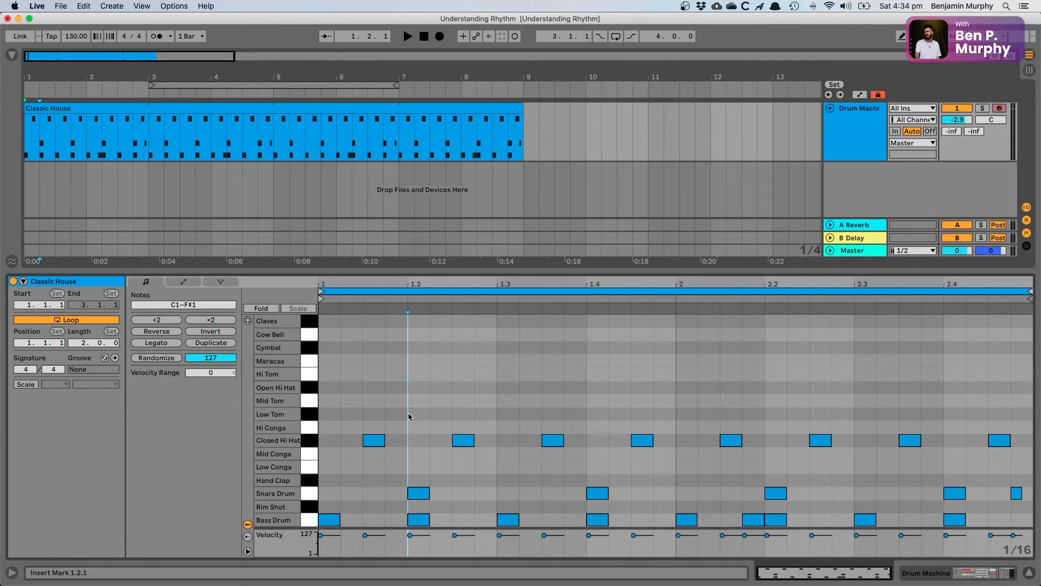
click(322, 370)
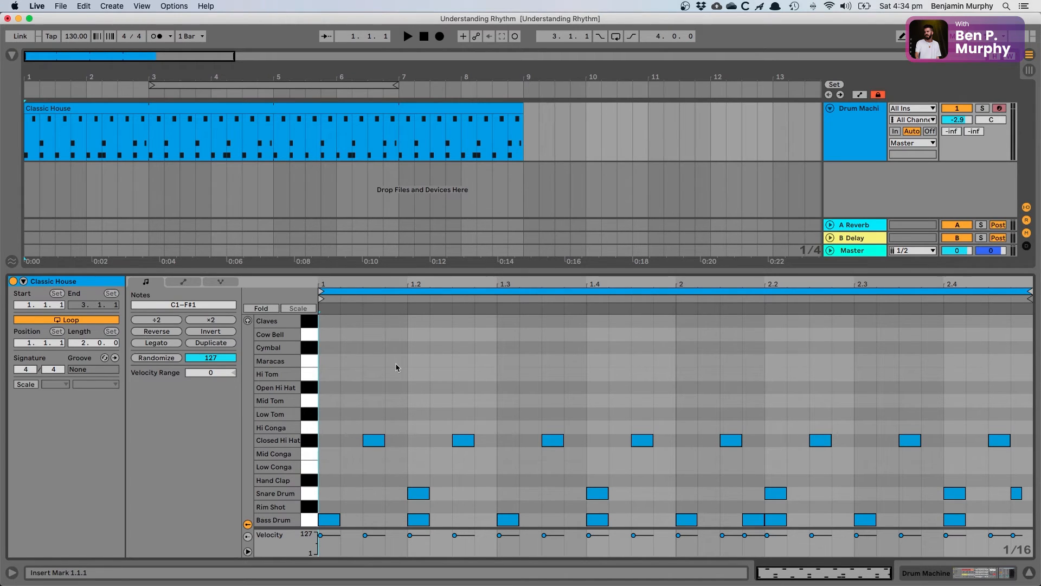
click(409, 363)
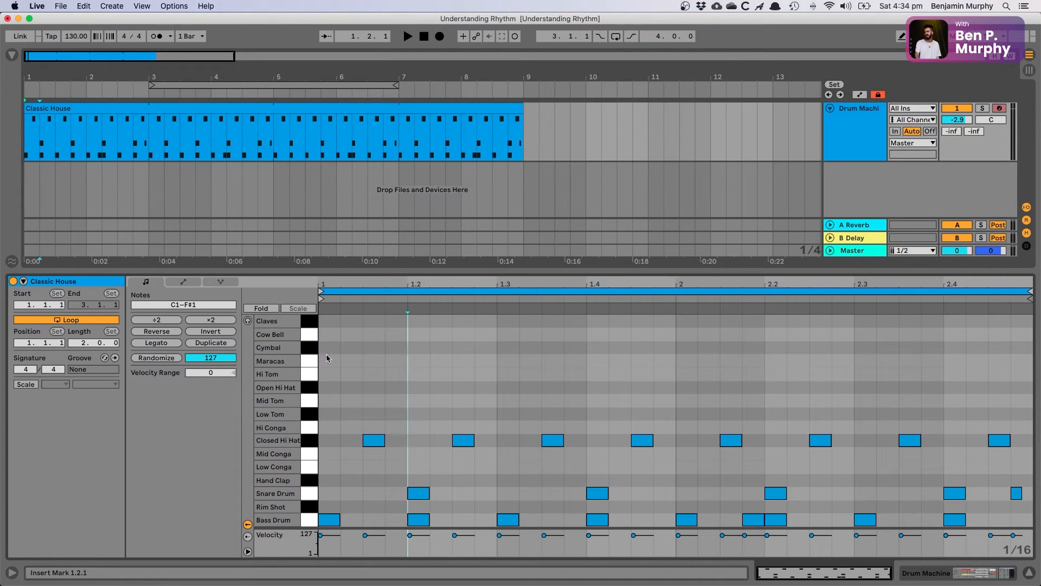
click(327, 355)
click(407, 359)
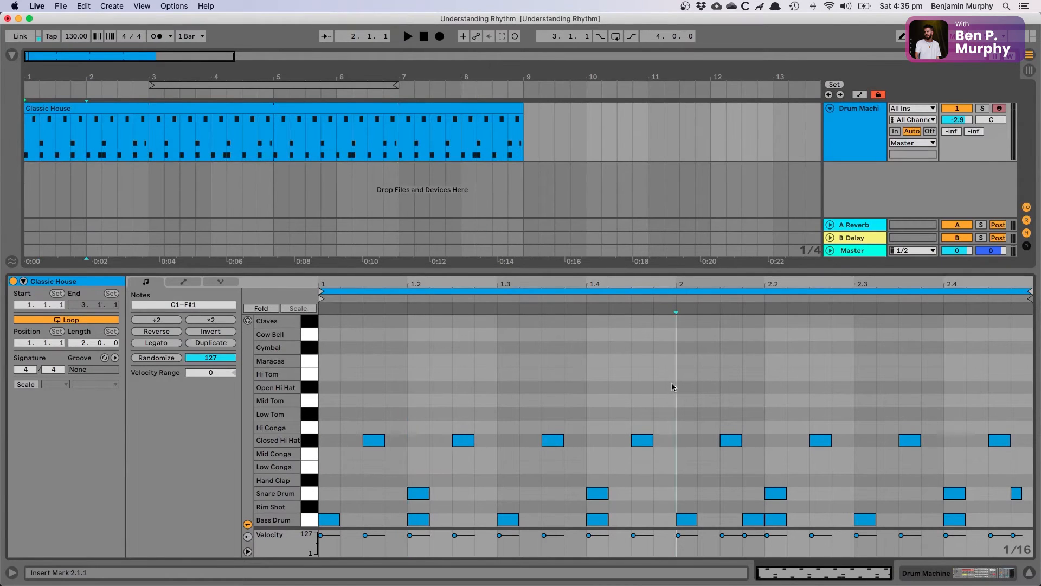
drag(673, 382, 321, 374)
click(331, 392)
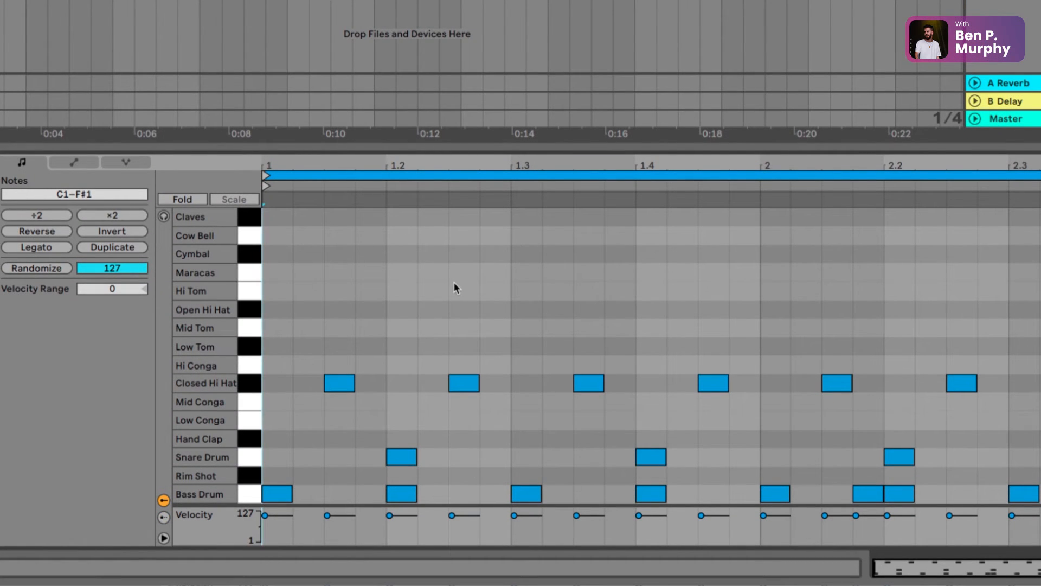
Step: Set the note editor's fixed grid to 1/4 and mark the quarter-note beats of bar one up to 1.4
right_click(451, 295)
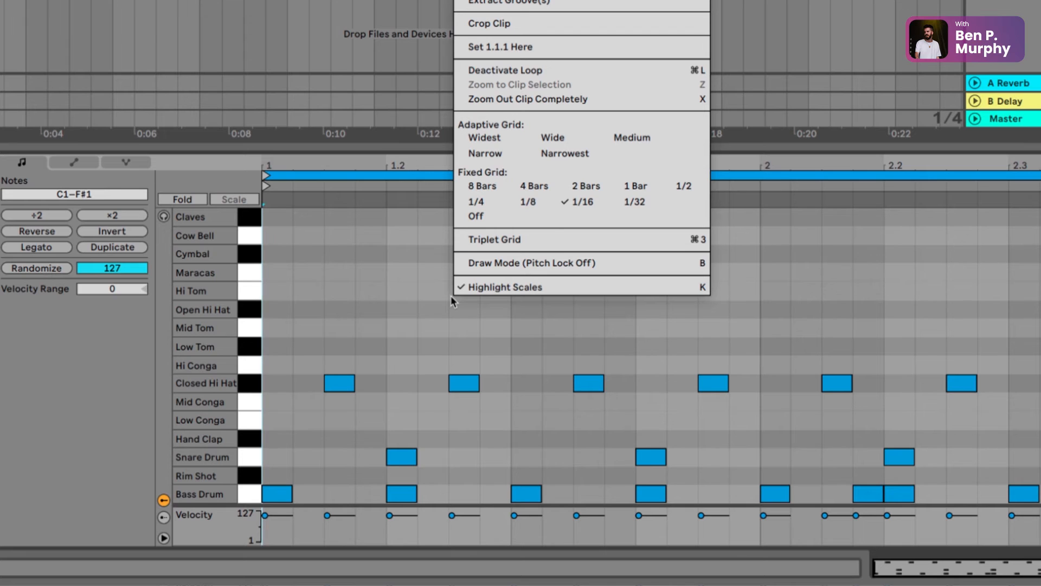
click(479, 203)
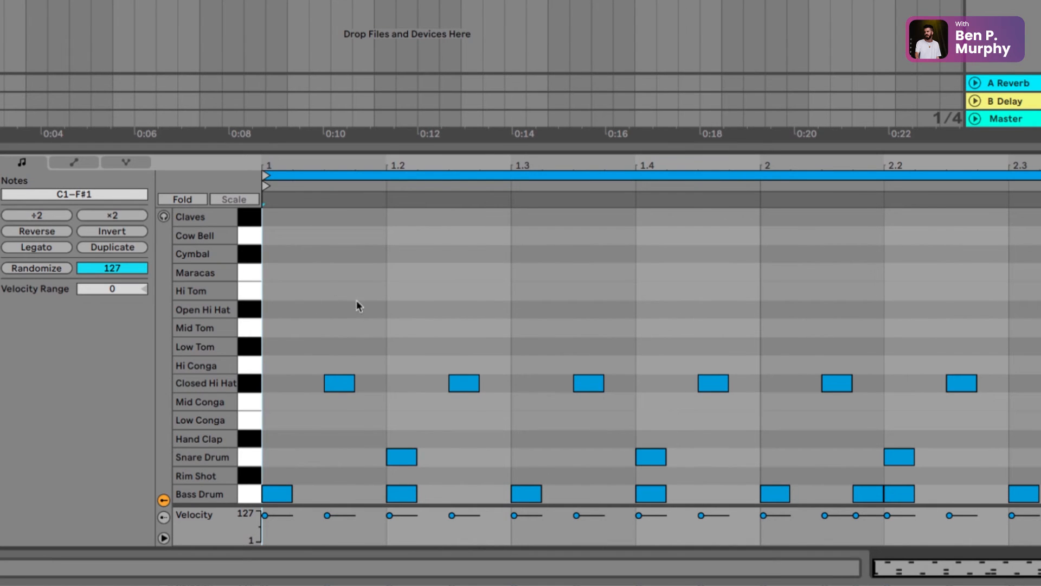
click(386, 316)
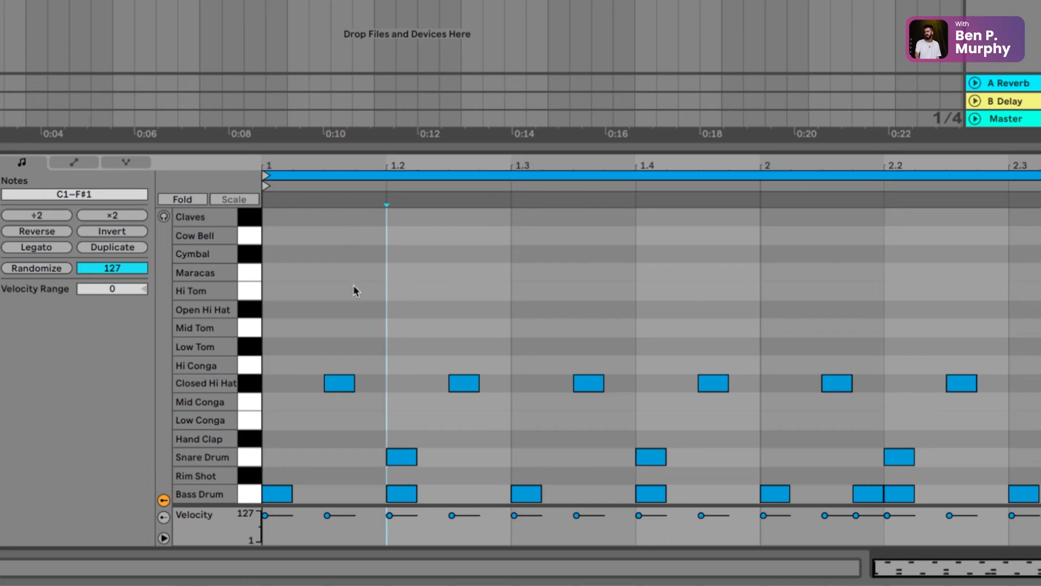
click(269, 284)
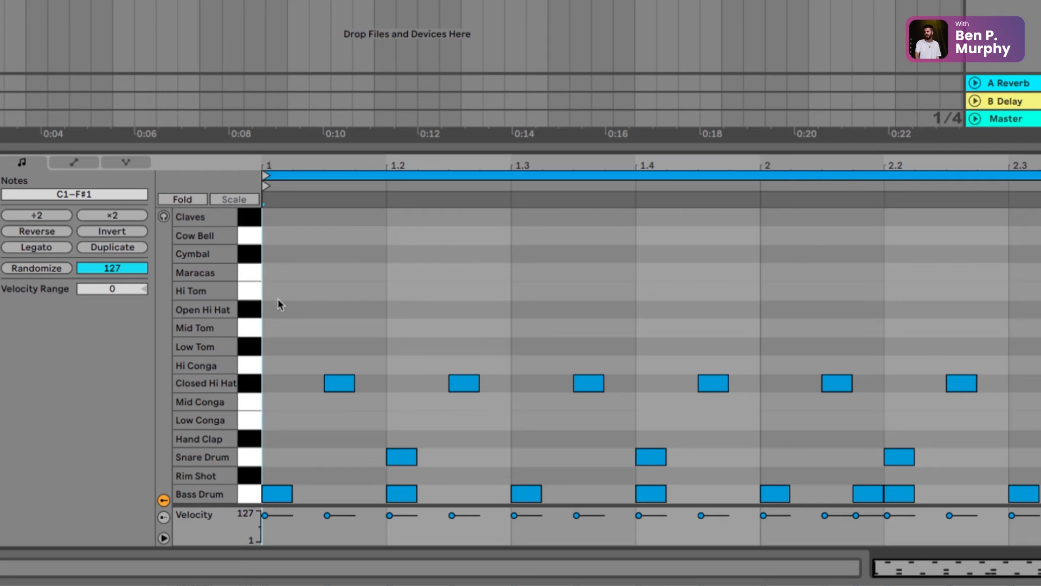
click(388, 306)
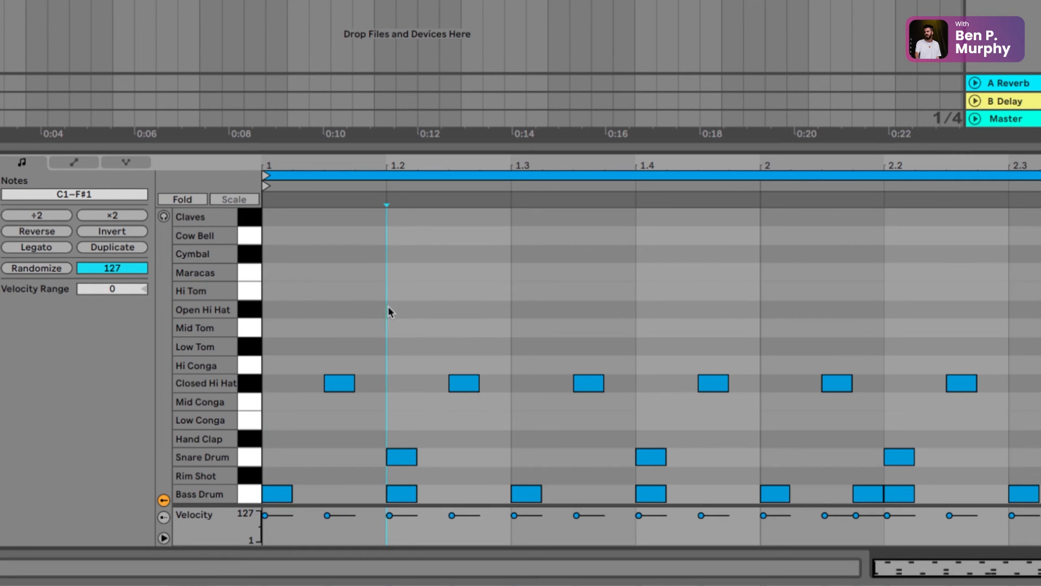
click(503, 313)
click(636, 320)
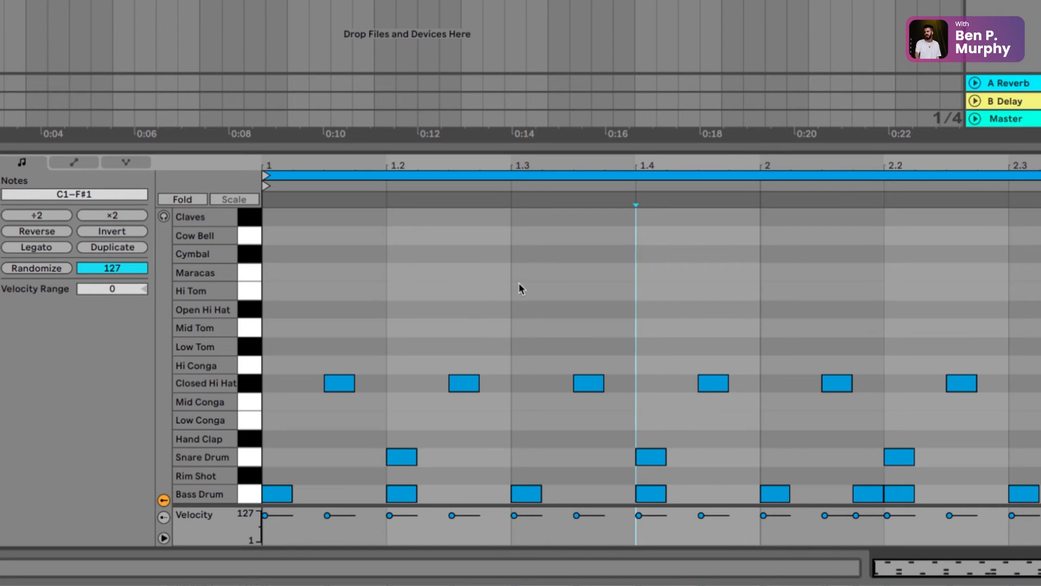
Step: Set the note editor's fixed grid to 1/8 and point out bar one's beats and the off-beat Closed Hi Hat notes between them
right_click(532, 338)
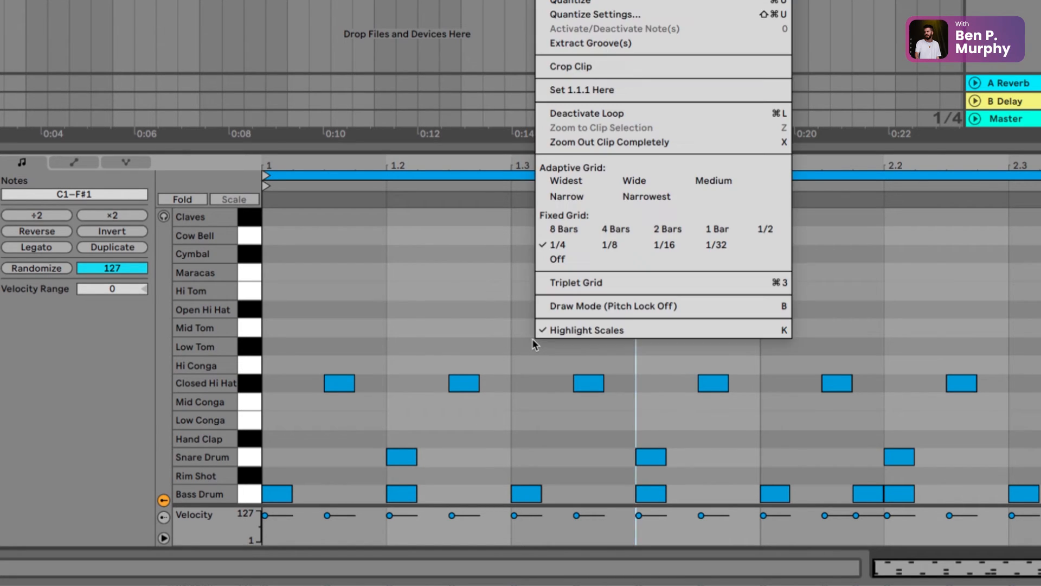
click(616, 244)
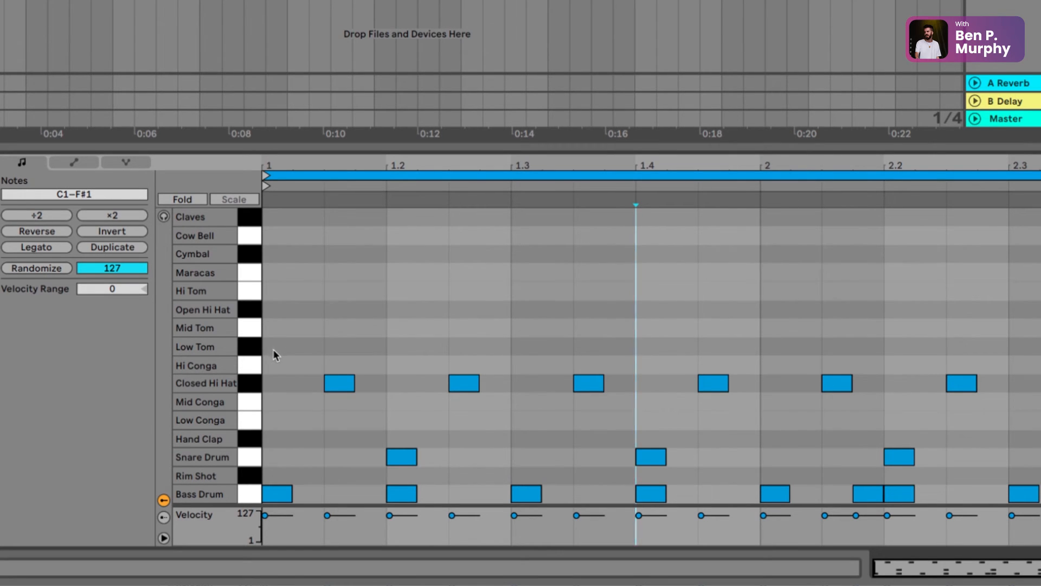
click(274, 383)
click(343, 383)
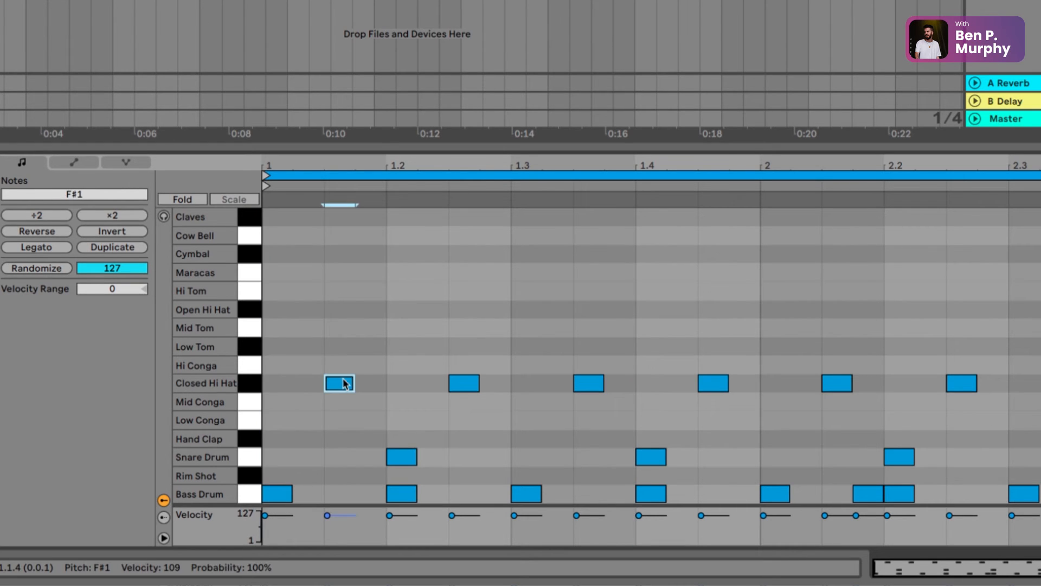
click(461, 384)
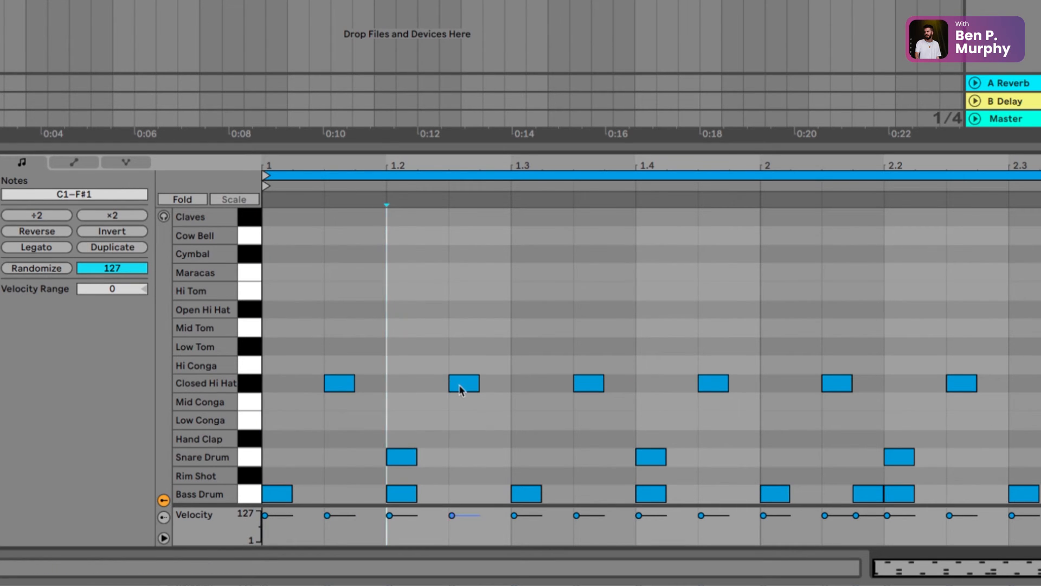
click(511, 388)
click(588, 384)
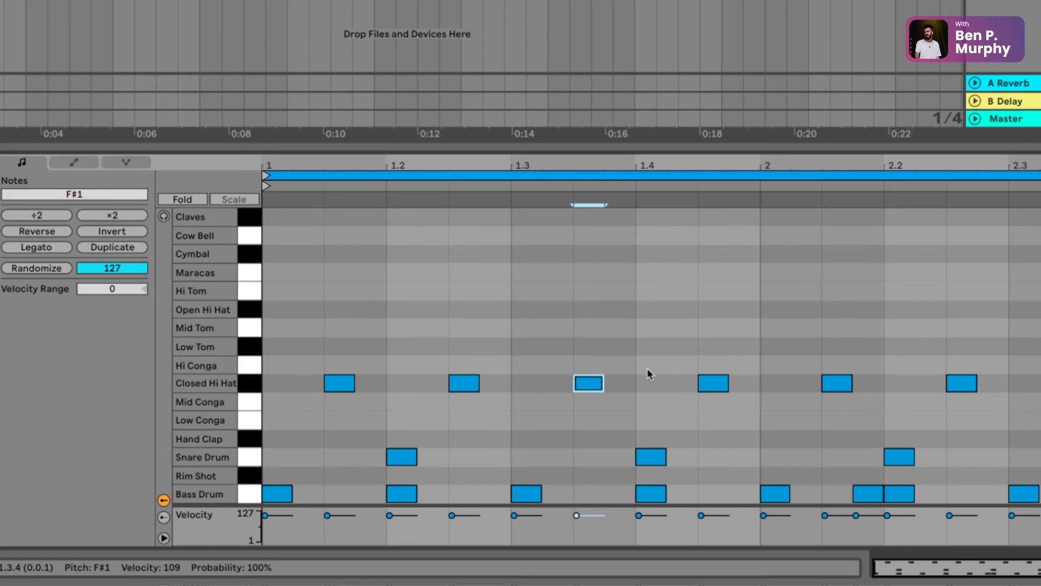
click(638, 364)
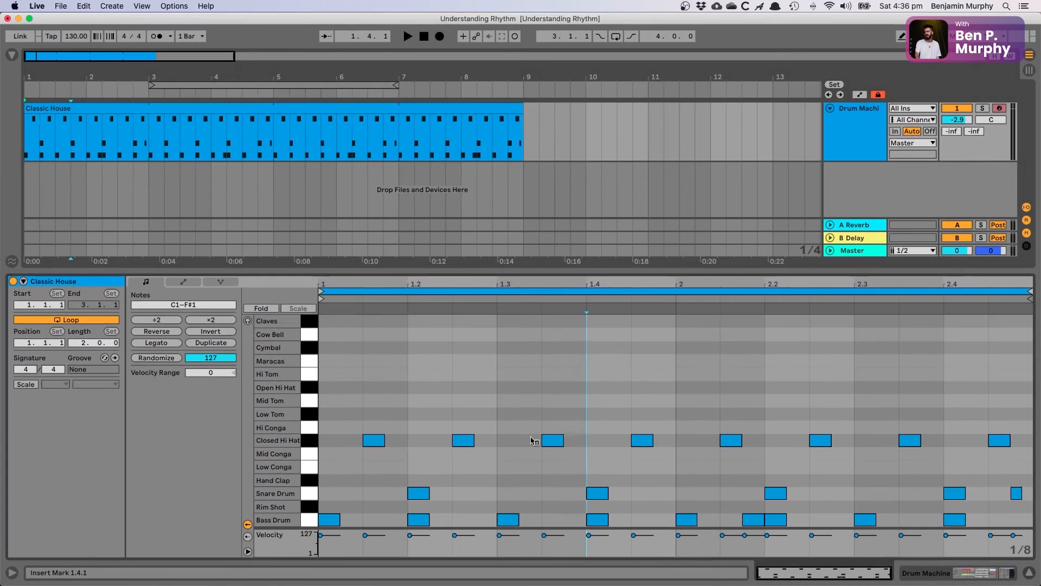
Step: Play the pattern from 1.1.1, stop it, and place the insert marker at 1.3.1 and at the start of bar two
click(355, 404)
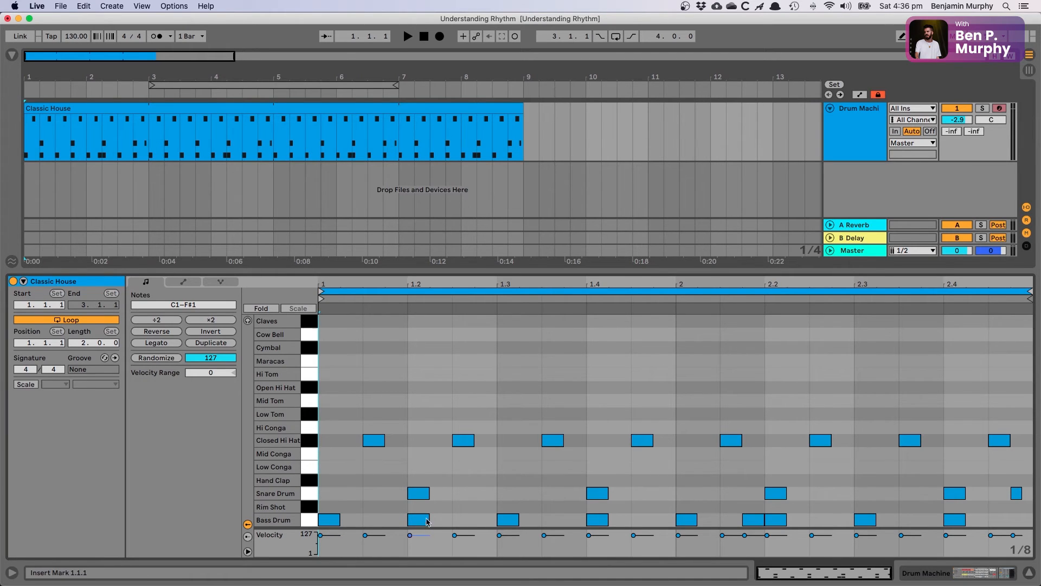
click(407, 36)
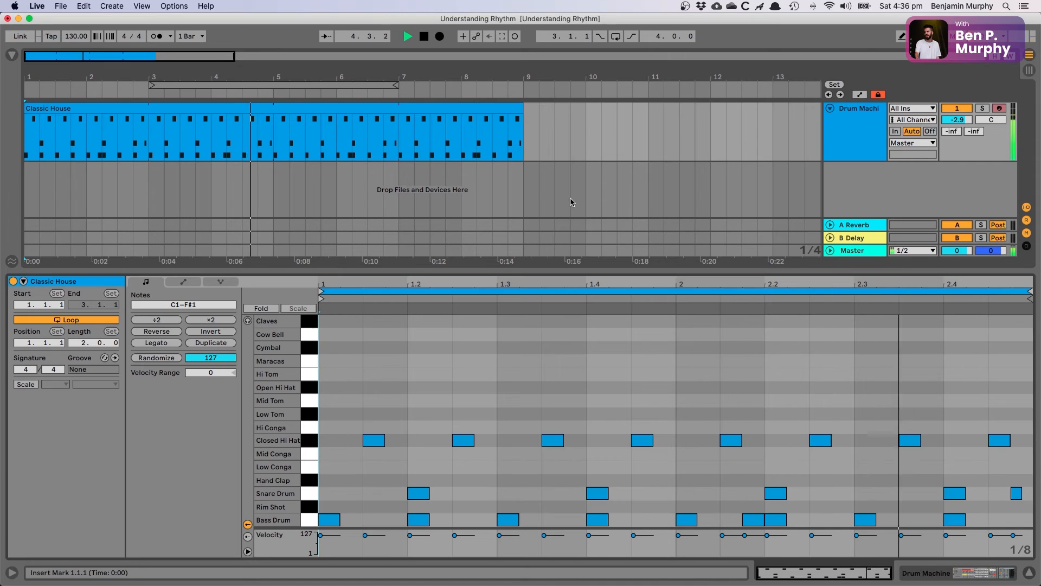
key(space)
click(508, 428)
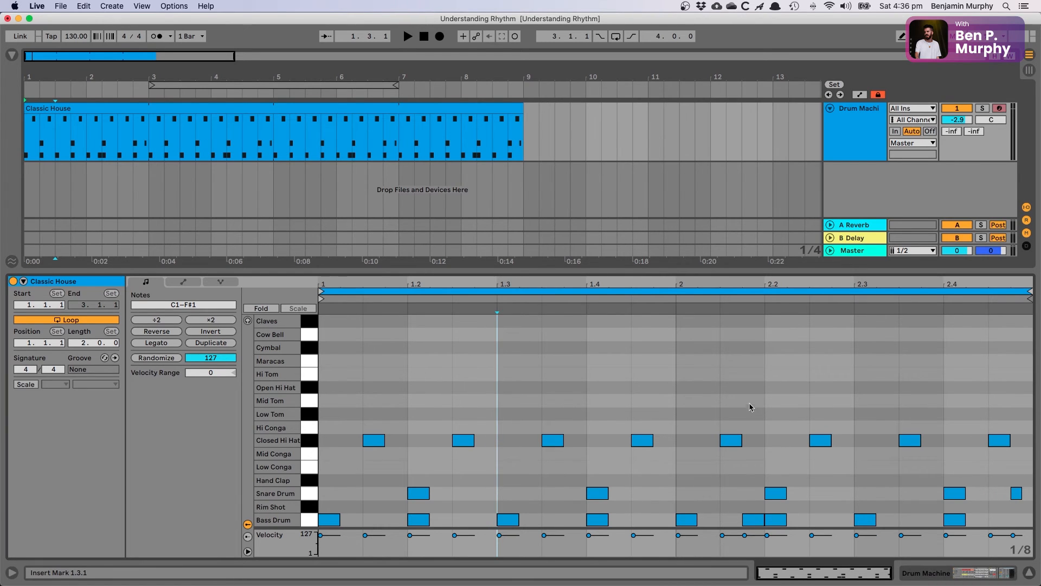
click(675, 477)
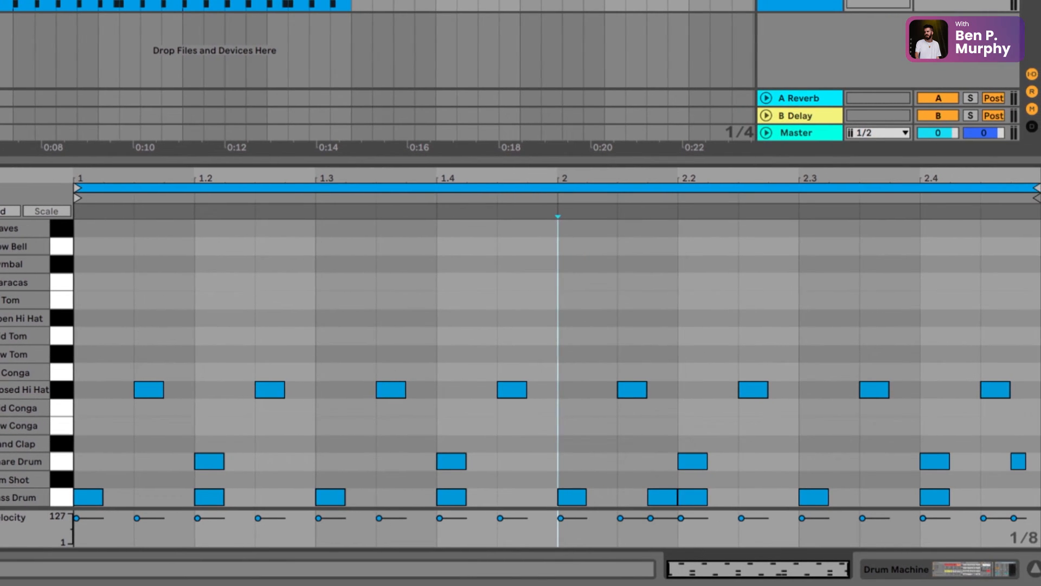
Step: Set the note editor's fixed grid to 1/16 and point out the sixteenth-note Bass Drum hit before 2.2 and bar two's last Snare Drum note
right_click(770, 300)
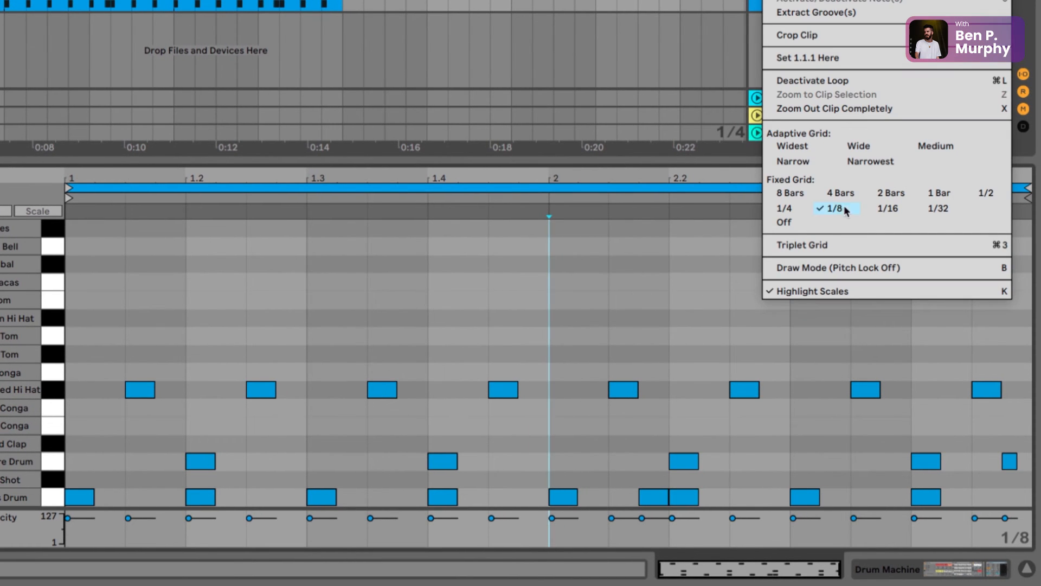
click(895, 210)
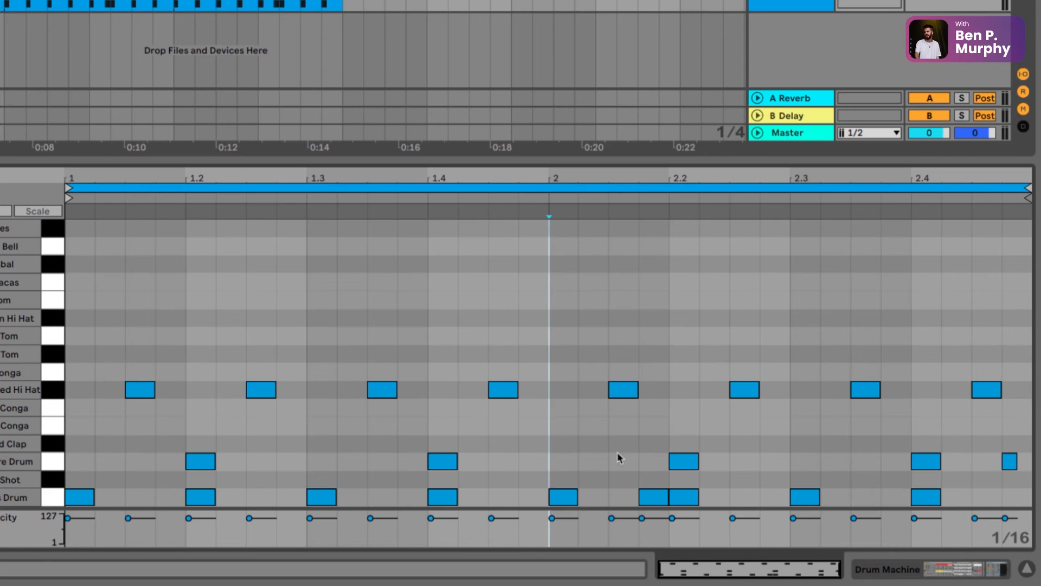
click(660, 497)
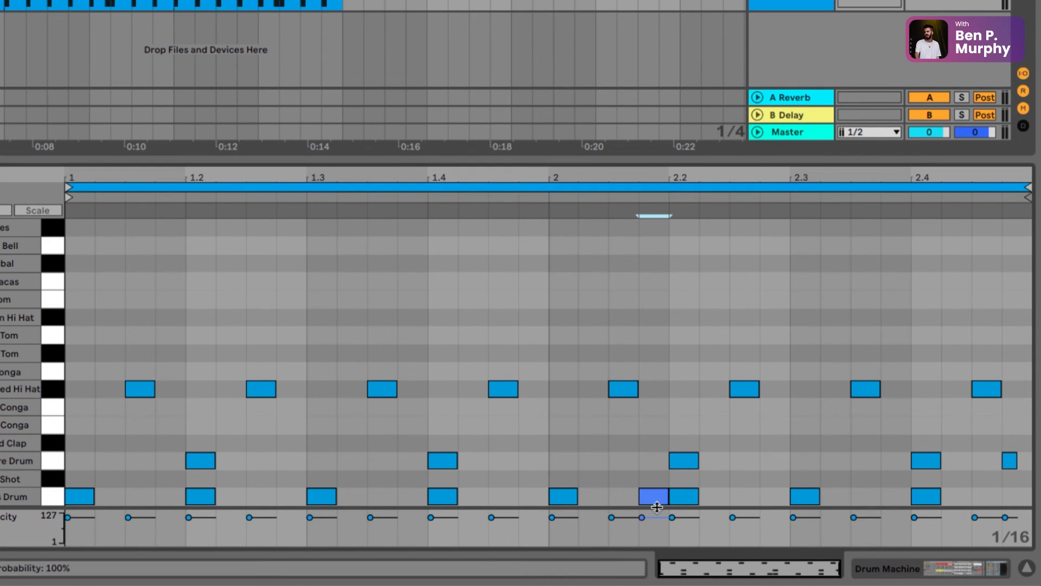
click(1009, 461)
click(1001, 449)
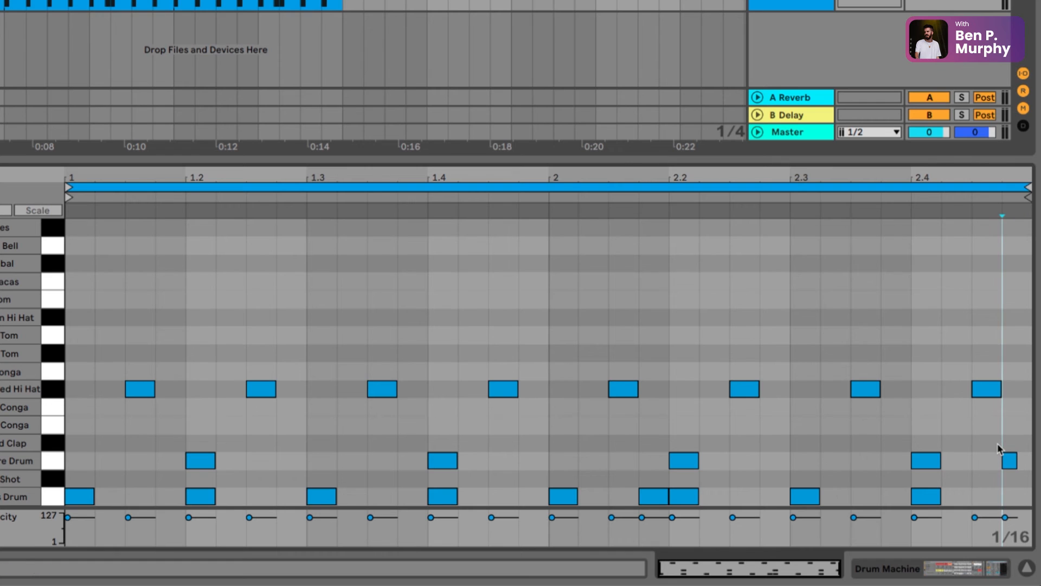
click(551, 433)
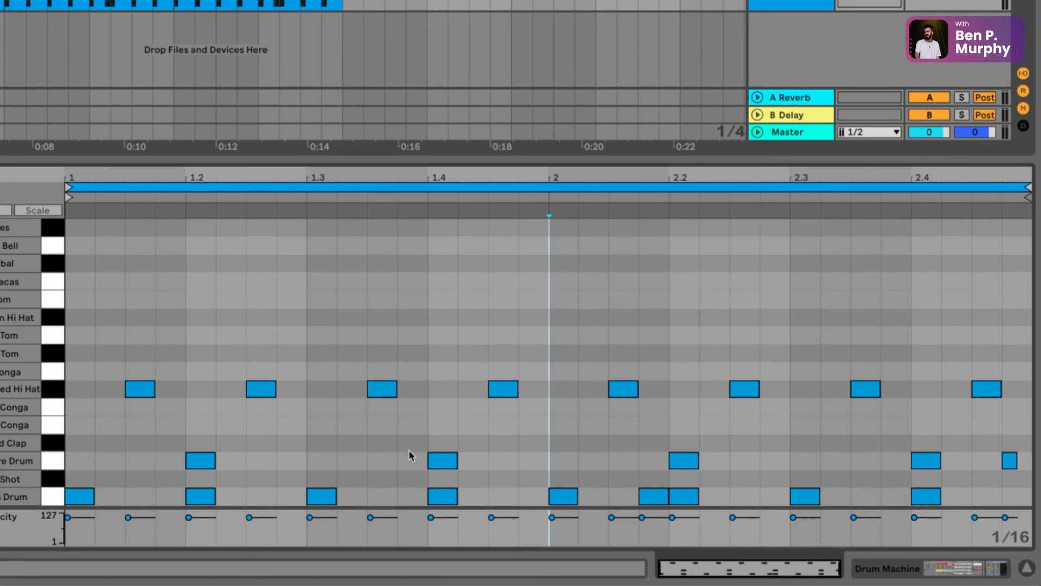
Step: Set the note editor's fixed grid to 1/32, highlight the whole first bar, and place the insert marker after the first Closed Hi Hat note
right_click(567, 359)
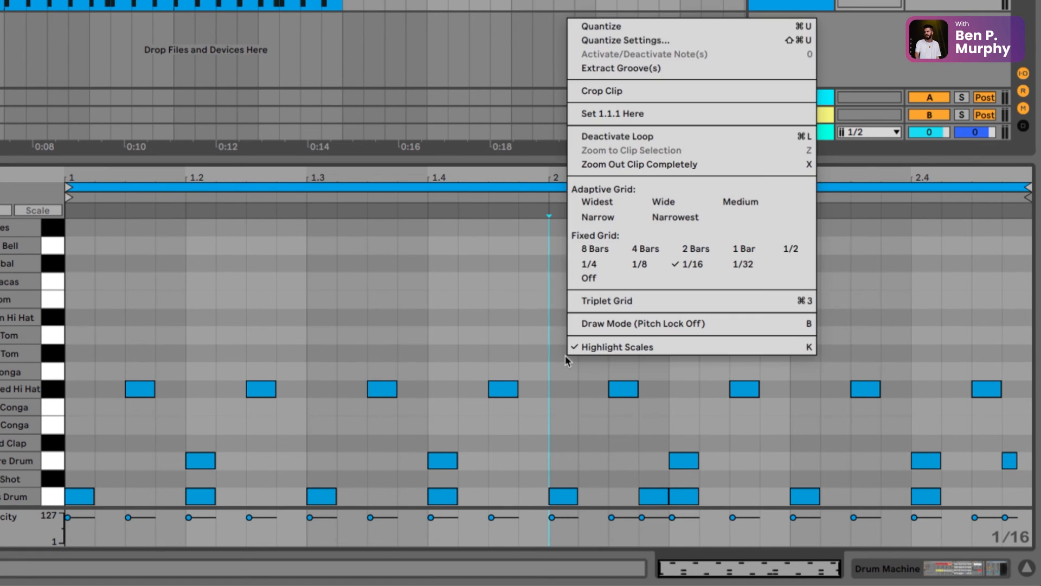
click(744, 265)
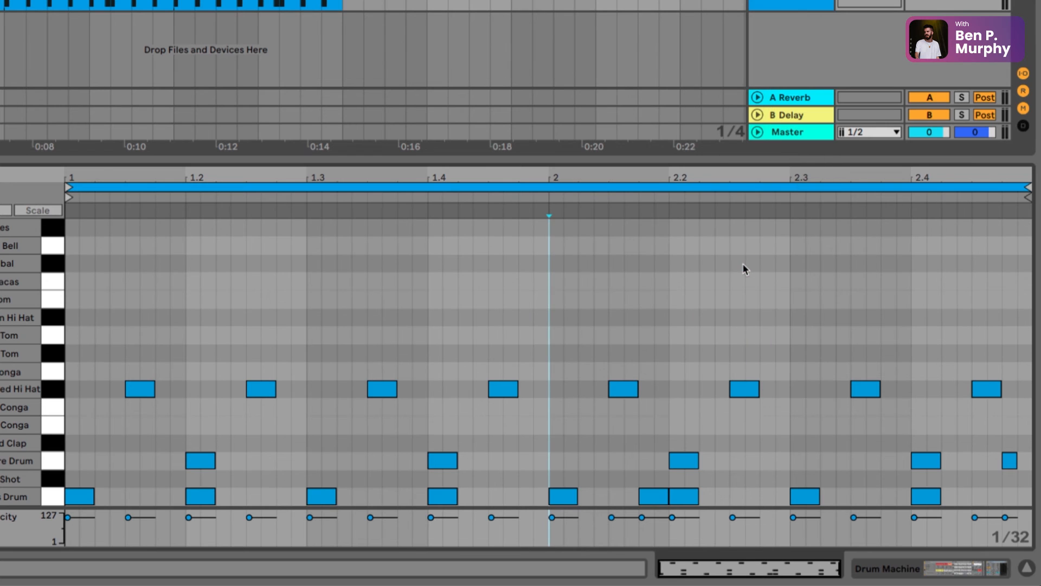
mouse_move(536, 351)
mouse_down()
mouse_move(175, 371)
mouse_move(64, 350)
mouse_up()
click(151, 328)
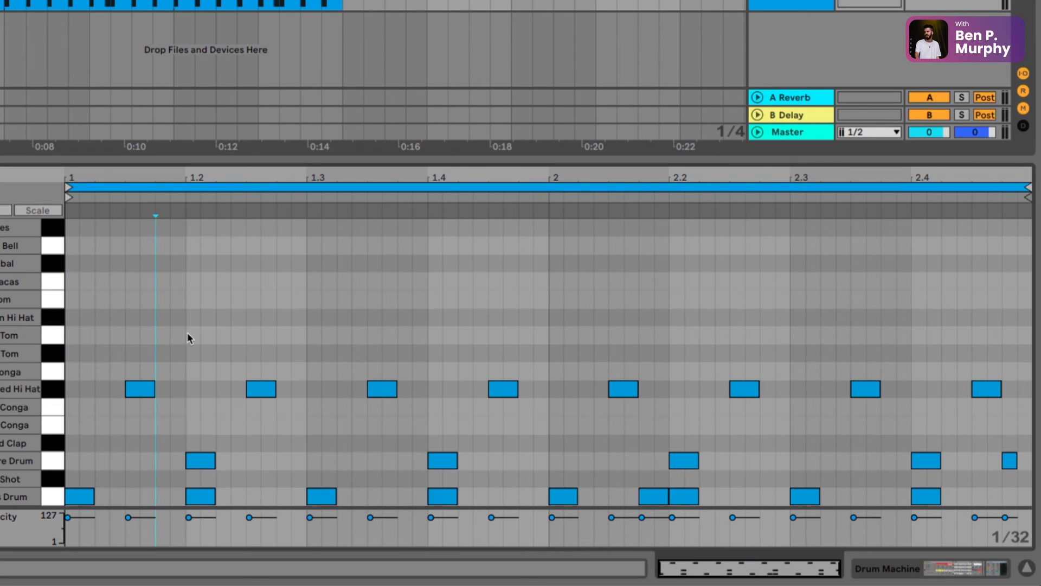
Step: Draw extra 1/32 Closed Hi Hat notes: three from 1.3, two just before bar two, four from 2.2, and two separate ones in beat 2.4
key(b)
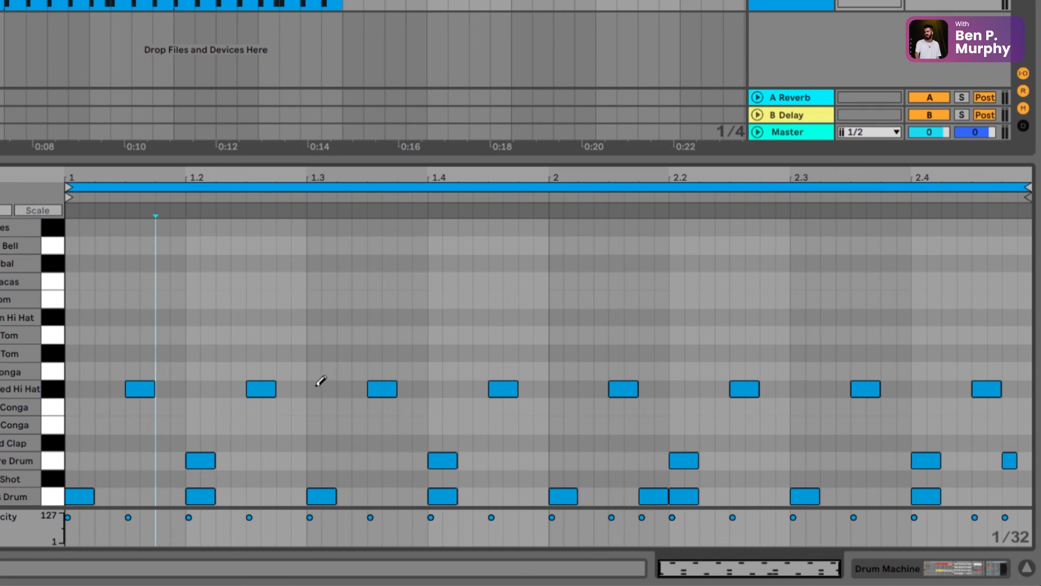
drag(316, 386, 336, 387)
drag(526, 386, 540, 386)
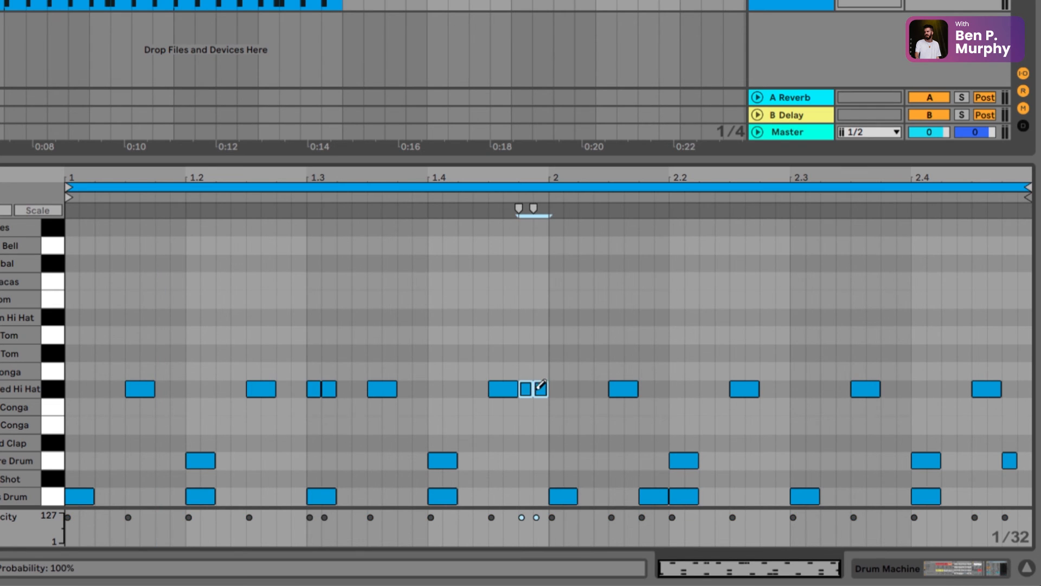
click(345, 387)
drag(678, 388, 722, 389)
click(918, 389)
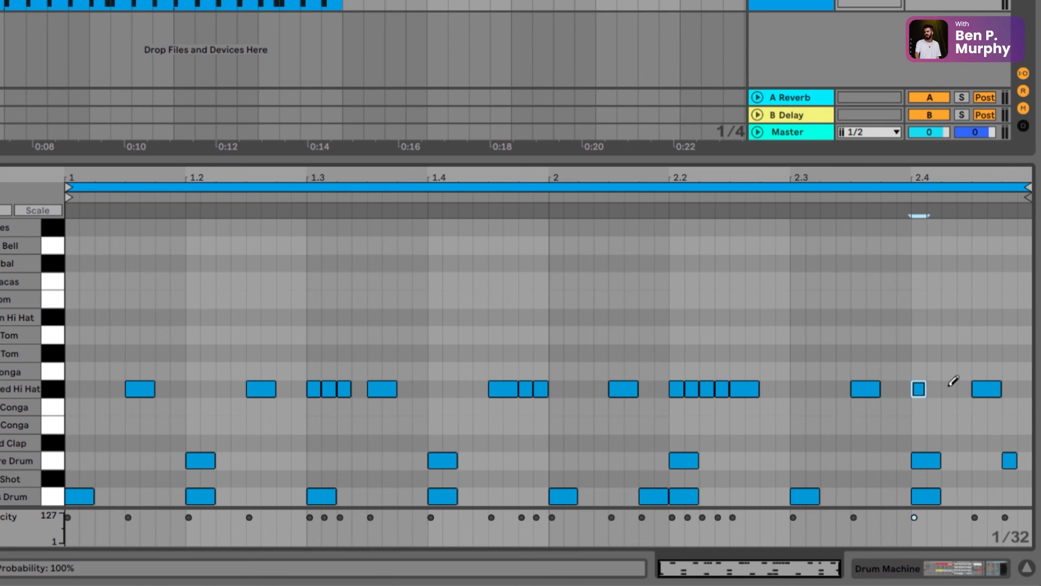
click(948, 388)
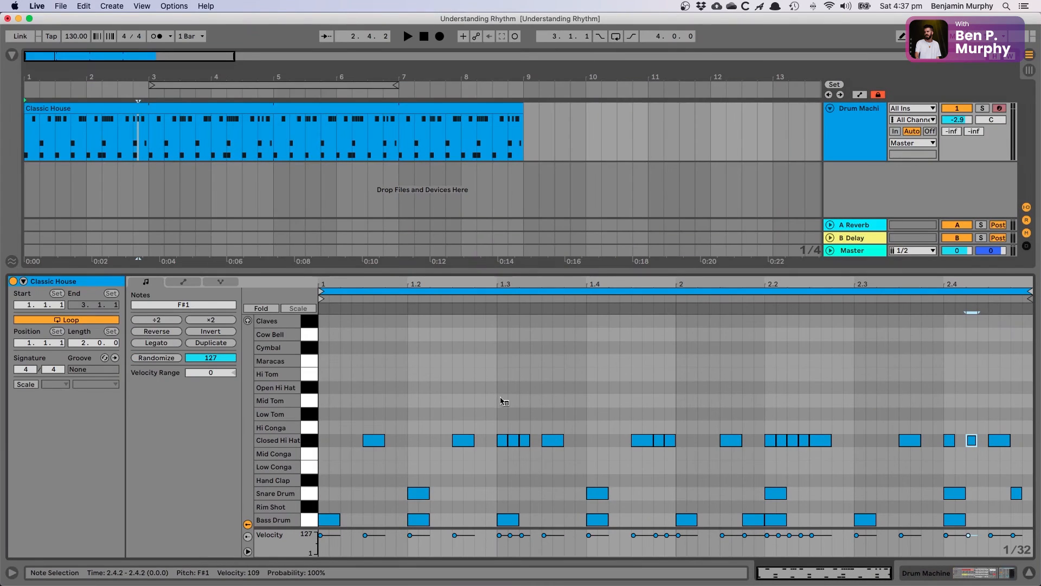
Step: Play the pattern with the added hi-hat notes, mark 1.4.1, stop playback, and return the arrangement position to 1.1.1
click(408, 36)
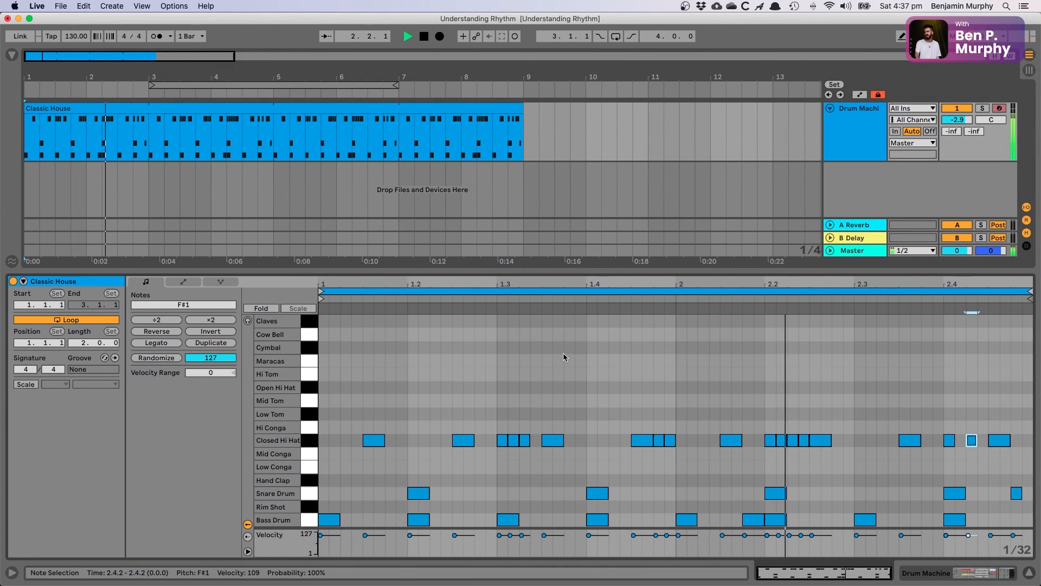
click(584, 358)
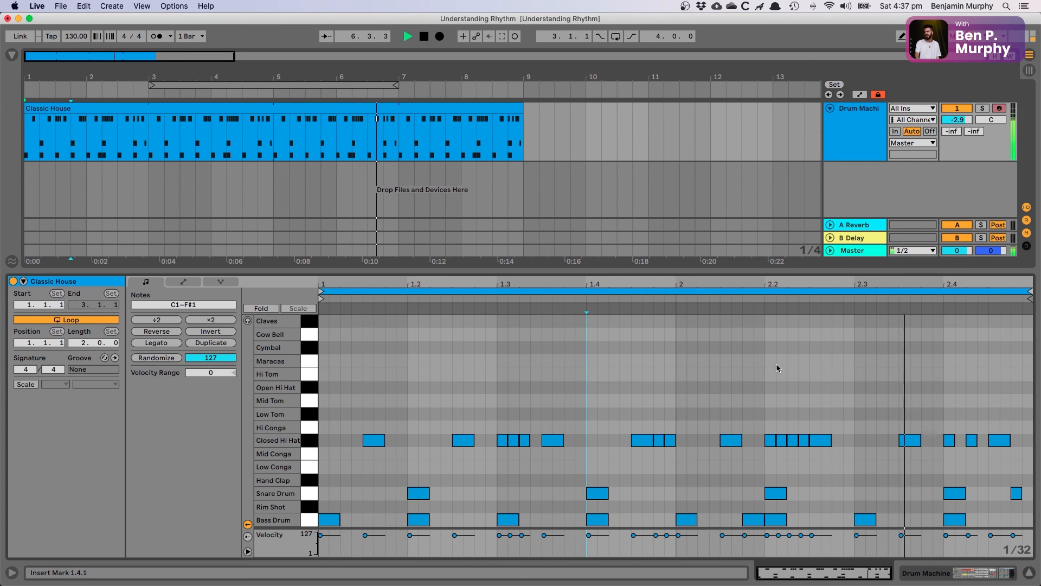
key(space)
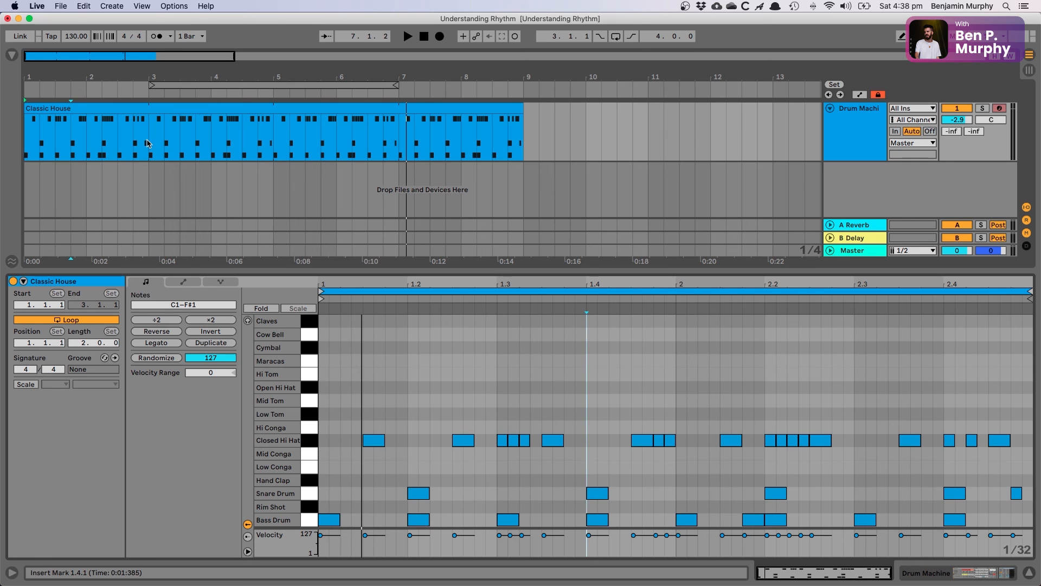
click(24, 145)
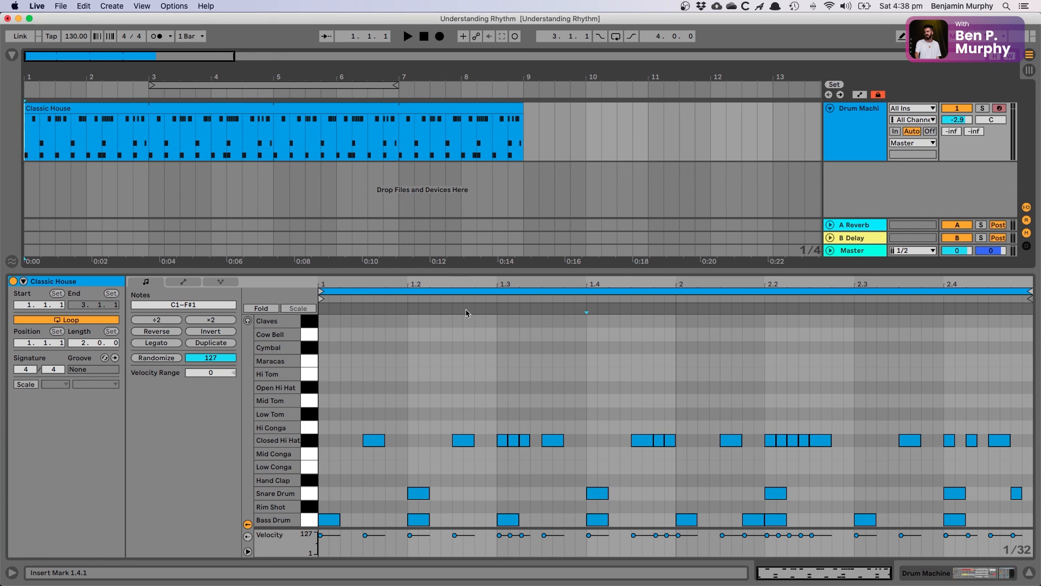
Step: Compare the note editor's 1/8, 1/16 and 1/32 fixed grids in turn, and place the insert marker at 1.2.1
right_click(409, 374)
click(465, 307)
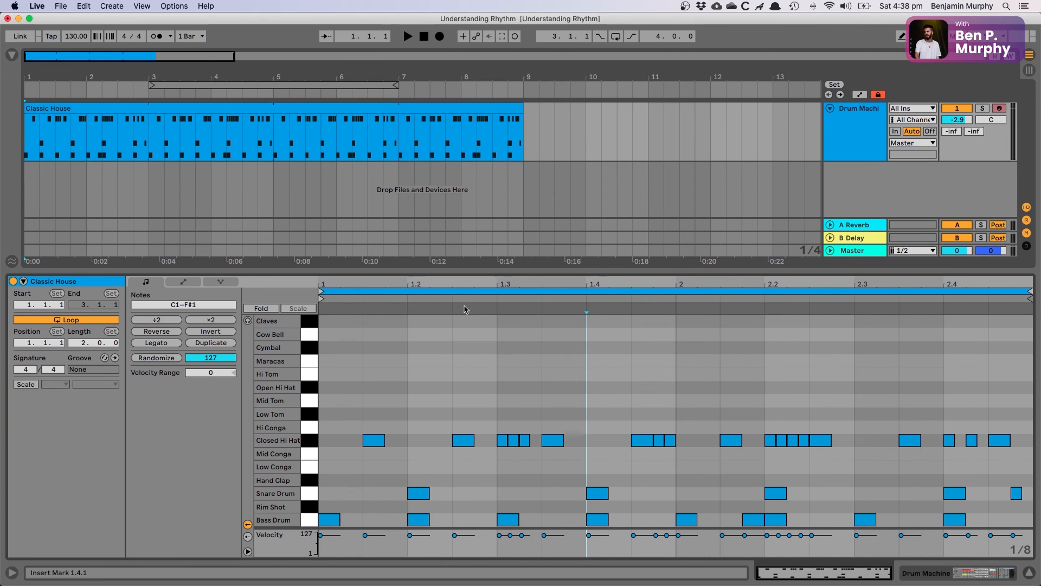
right_click(410, 385)
click(505, 320)
right_click(404, 384)
click(538, 320)
click(411, 380)
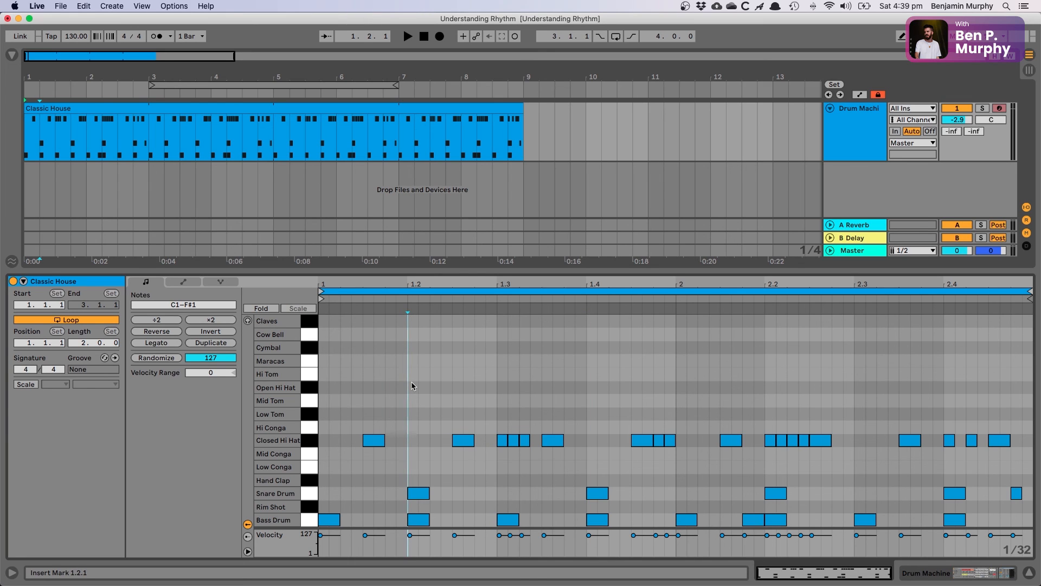